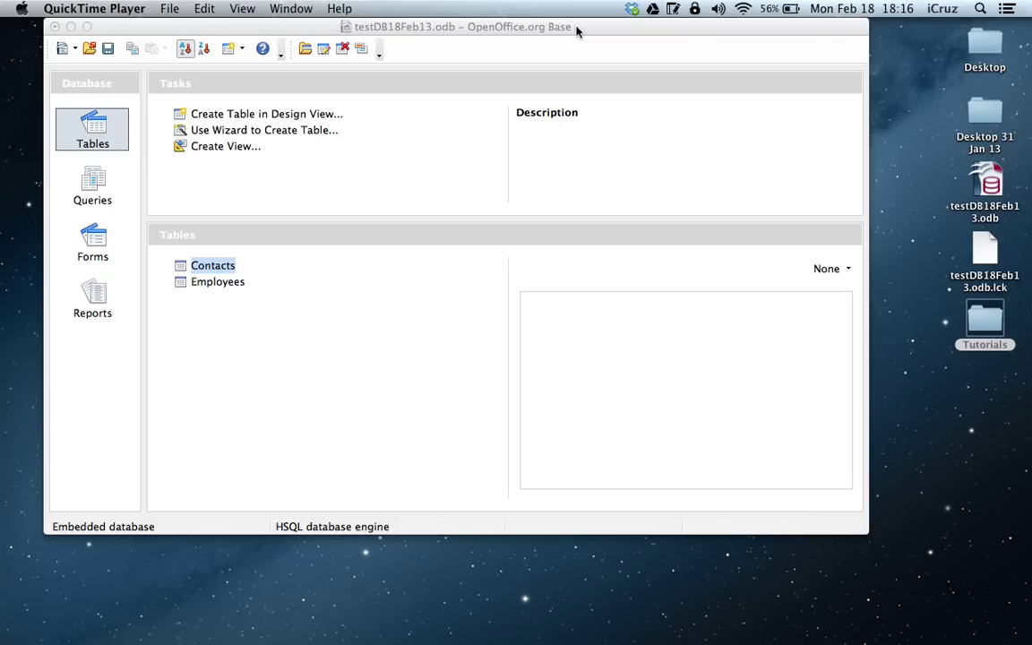
Open the Contacts table to review its fields and records, and close it again.
{"action": "left_click", "coordinate": [120, 131]}
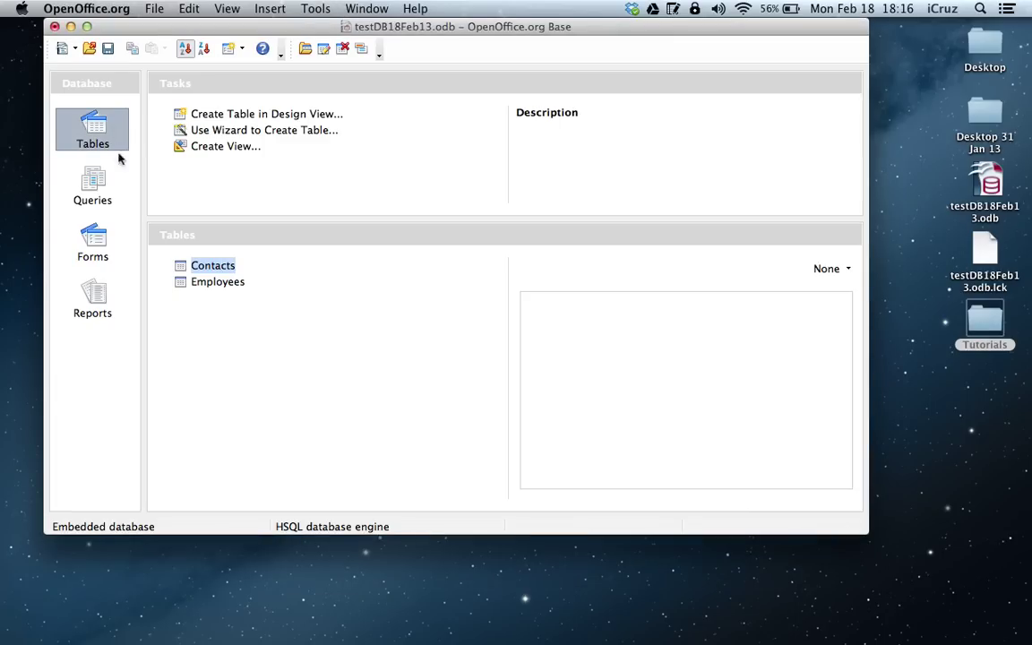
{"action": "left_click", "coordinate": [183, 268]}
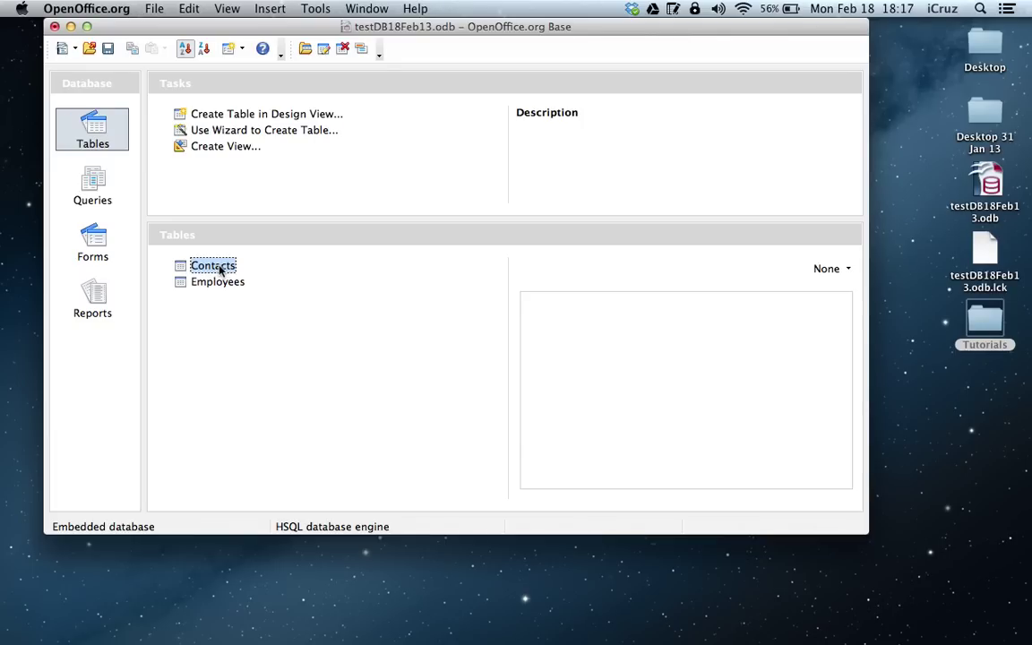
{"action": "double_click", "coordinate": [180, 267]}
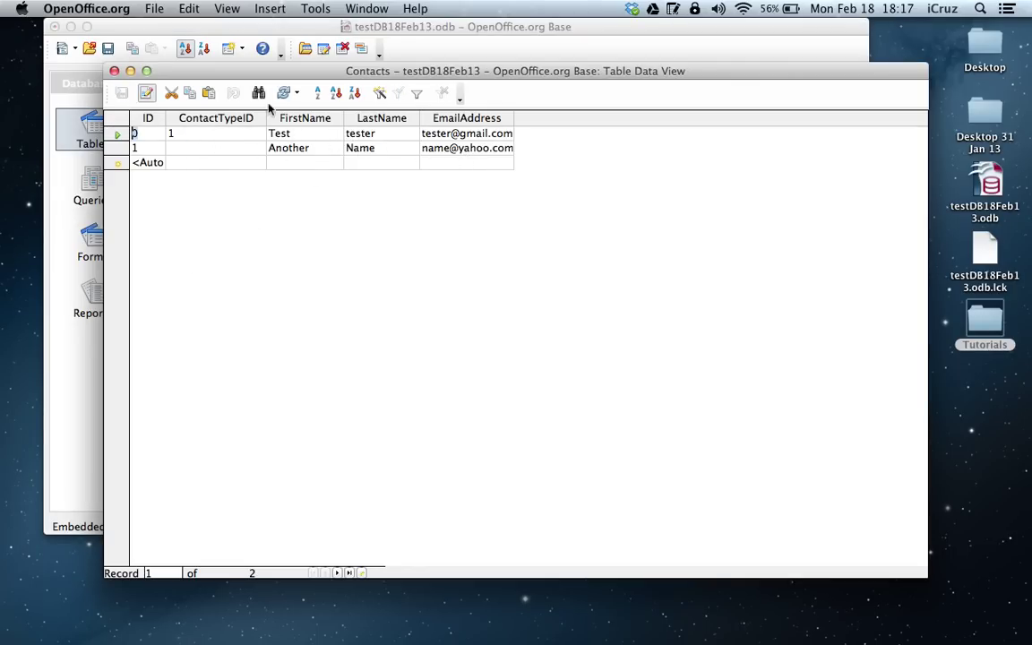
{"action": "left_click", "coordinate": [113, 71]}
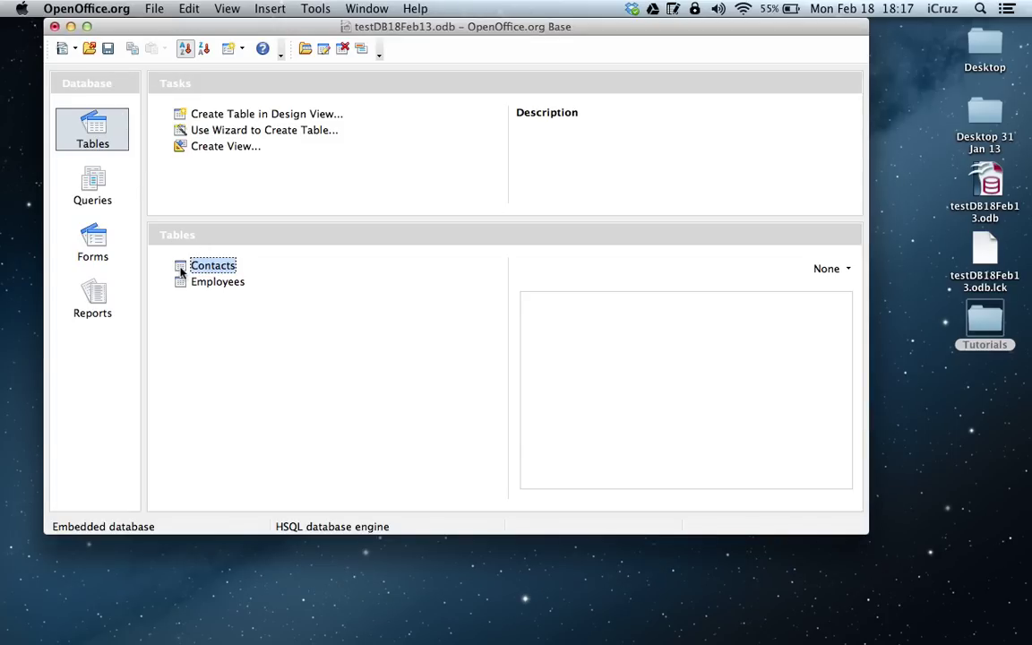
Create a new form in Design View and draw a text box about 3.41 x 0.46 in size in the upper part of the page.
{"action": "left_click", "coordinate": [105, 244]}
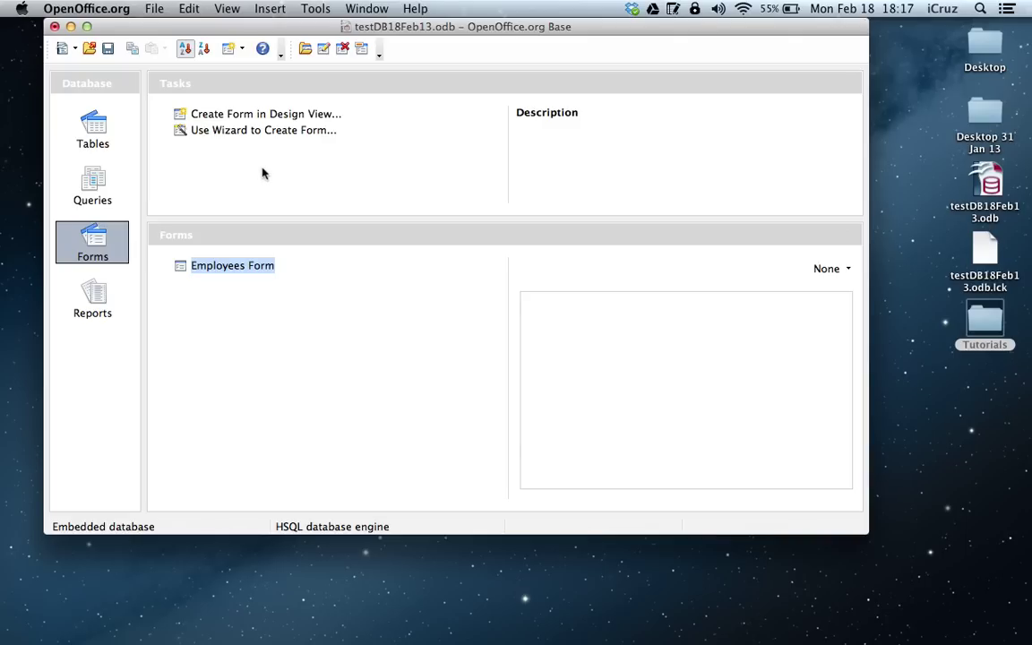
{"action": "left_click", "coordinate": [288, 135]}
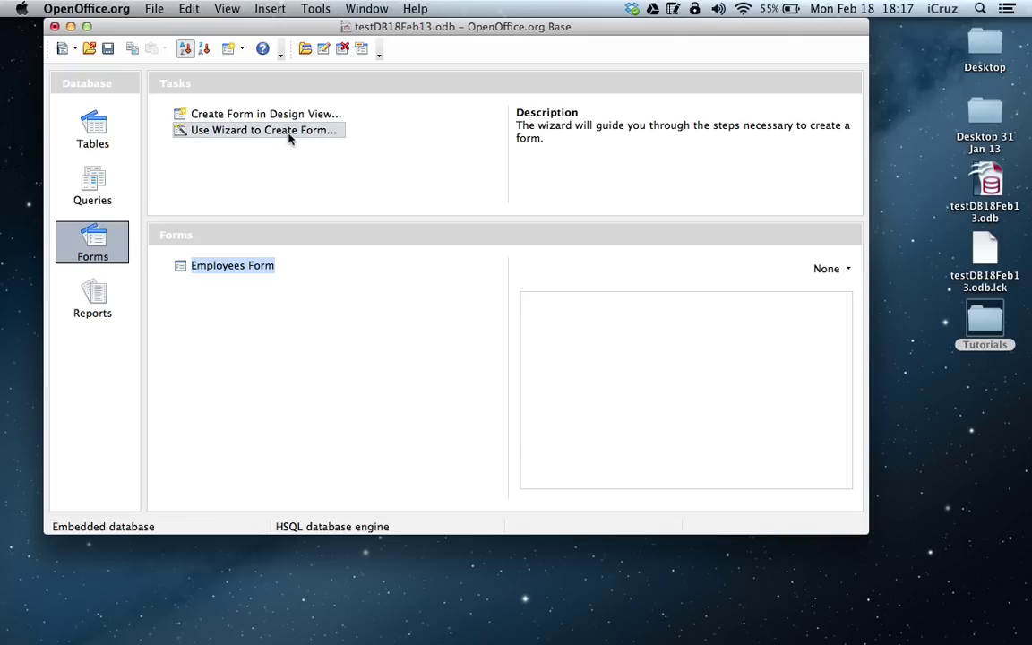
{"action": "left_click", "coordinate": [344, 117]}
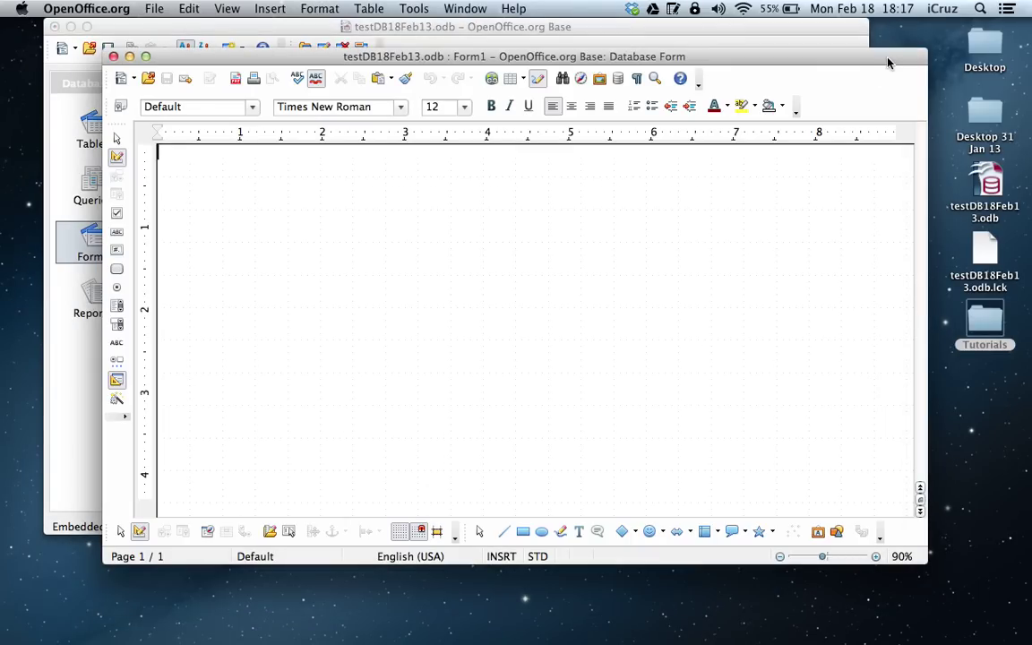
{"action": "left_click_drag", "start_coordinate": [886, 55], "coordinate": [889, 18]}
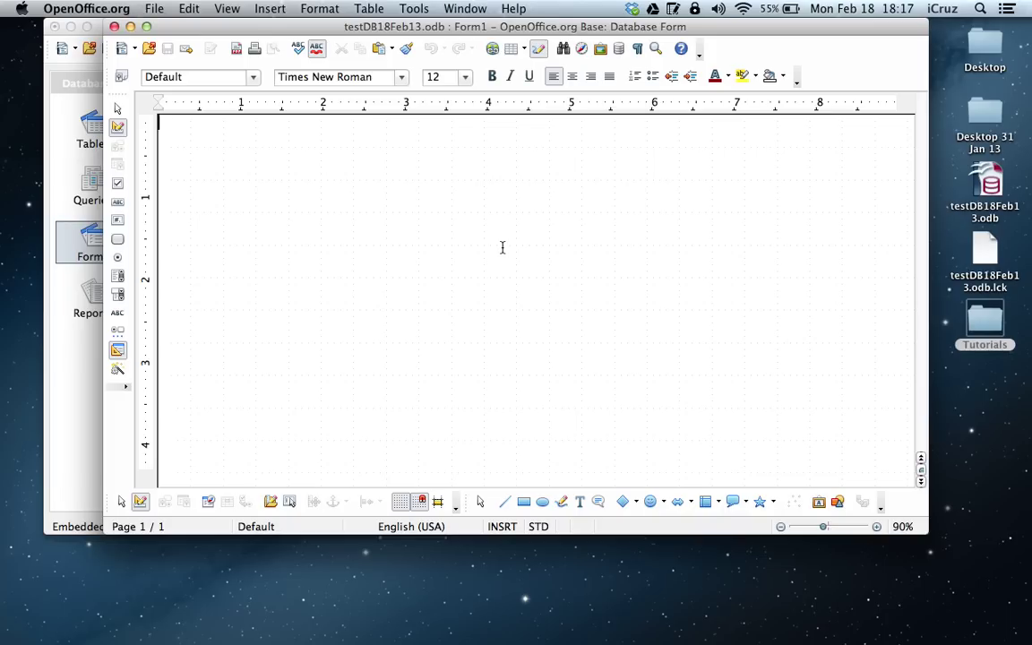
{"action": "left_click", "coordinate": [120, 204]}
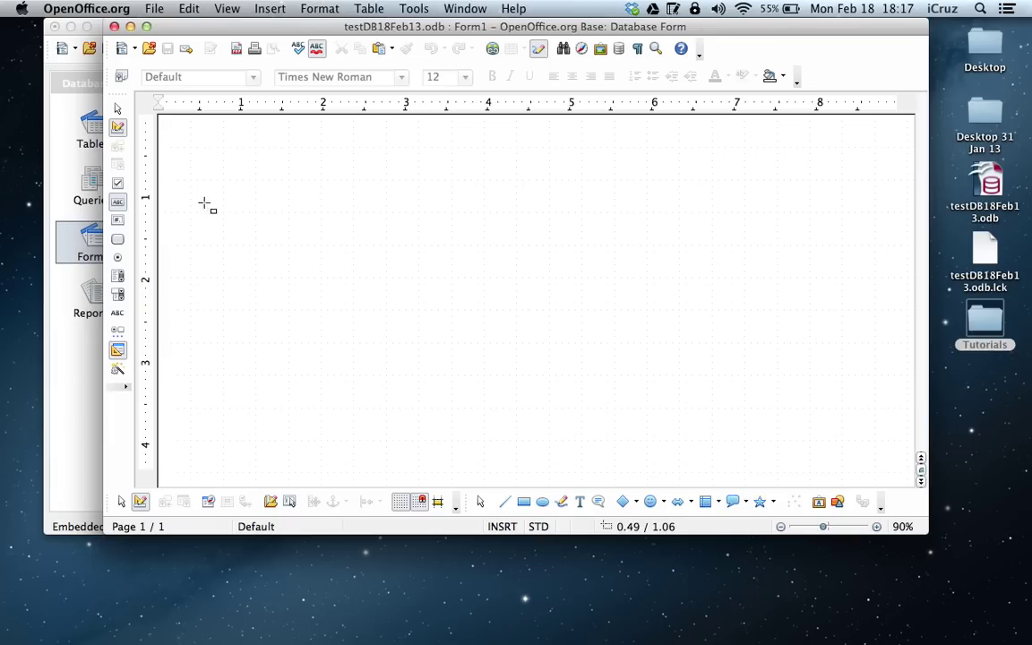
{"action": "left_click_drag", "start_coordinate": [255, 202], "coordinate": [538, 239]}
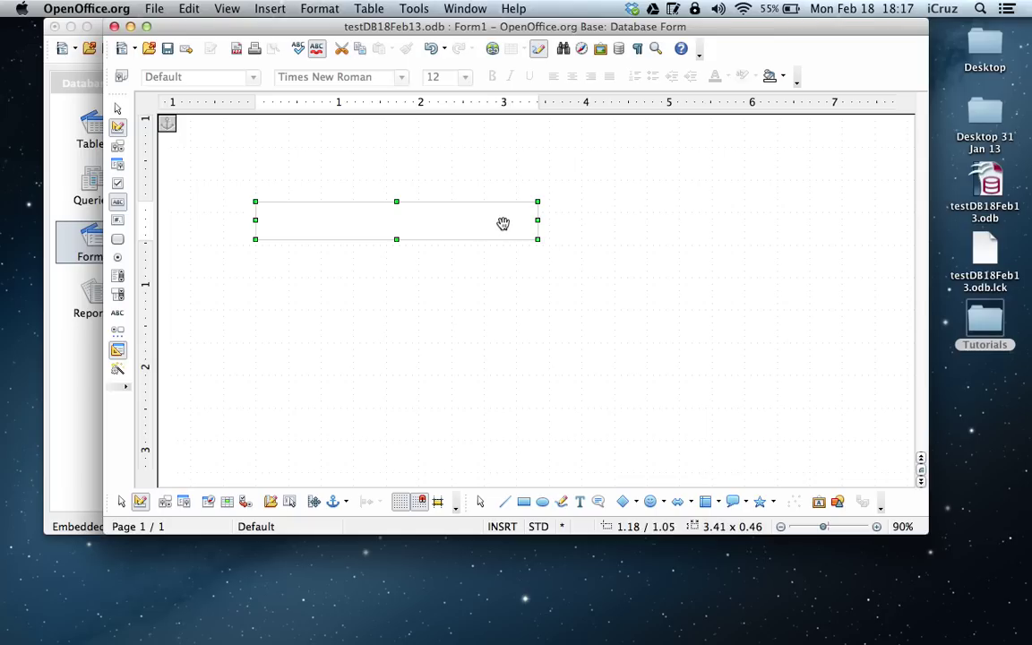
Bind the form to the Contacts table by setting its content type to Table and its content to Contacts.
{"action": "right_click", "coordinate": [502, 224]}
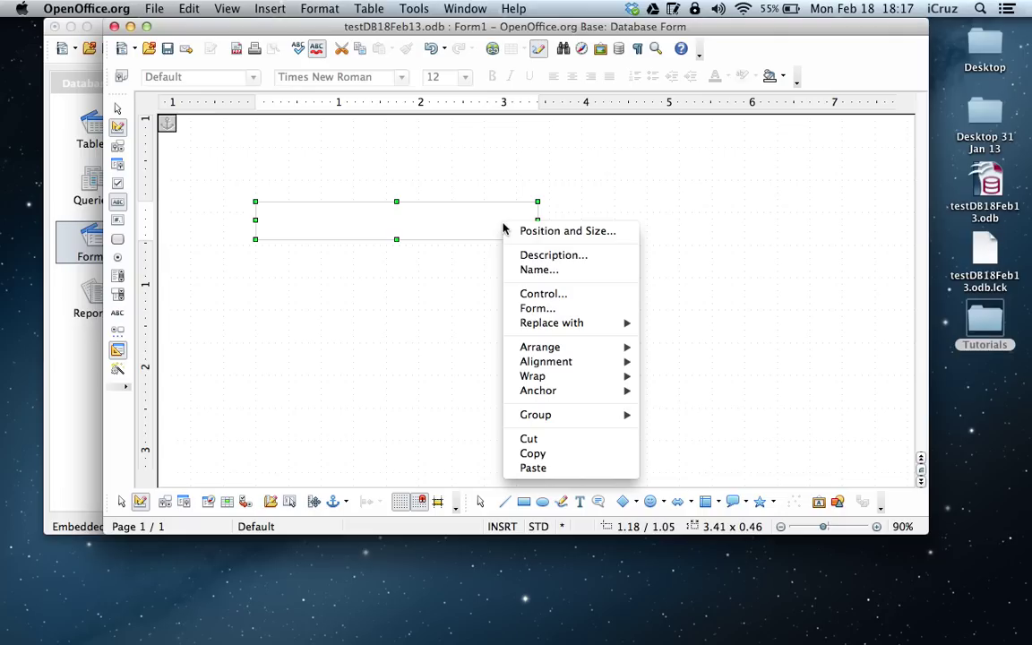
{"action": "left_click", "coordinate": [578, 310]}
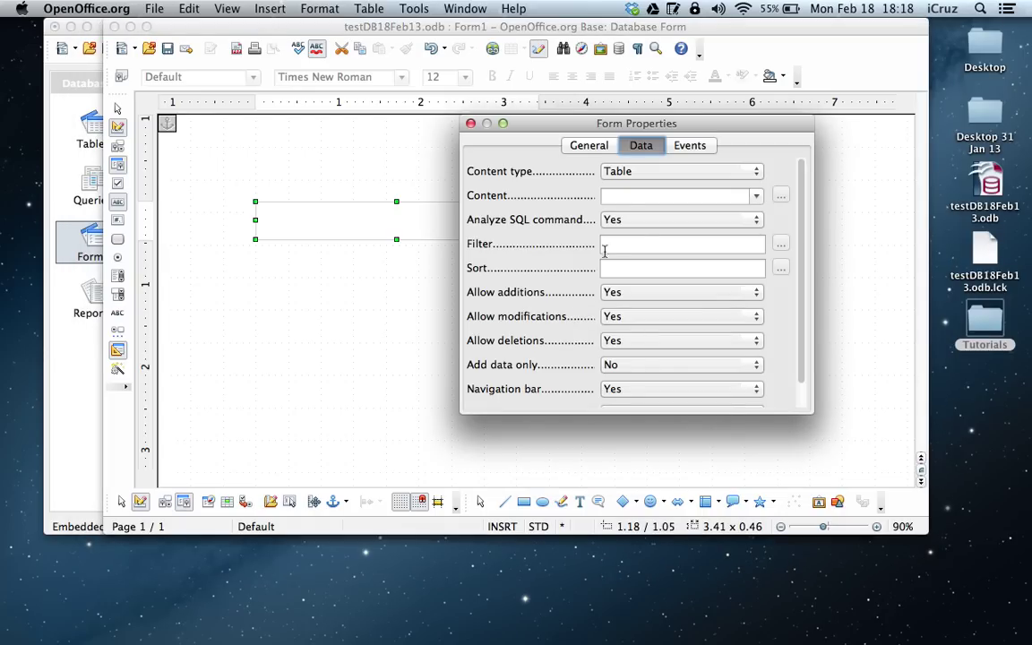
{"action": "left_click_drag", "start_coordinate": [636, 125], "coordinate": [449, 109]}
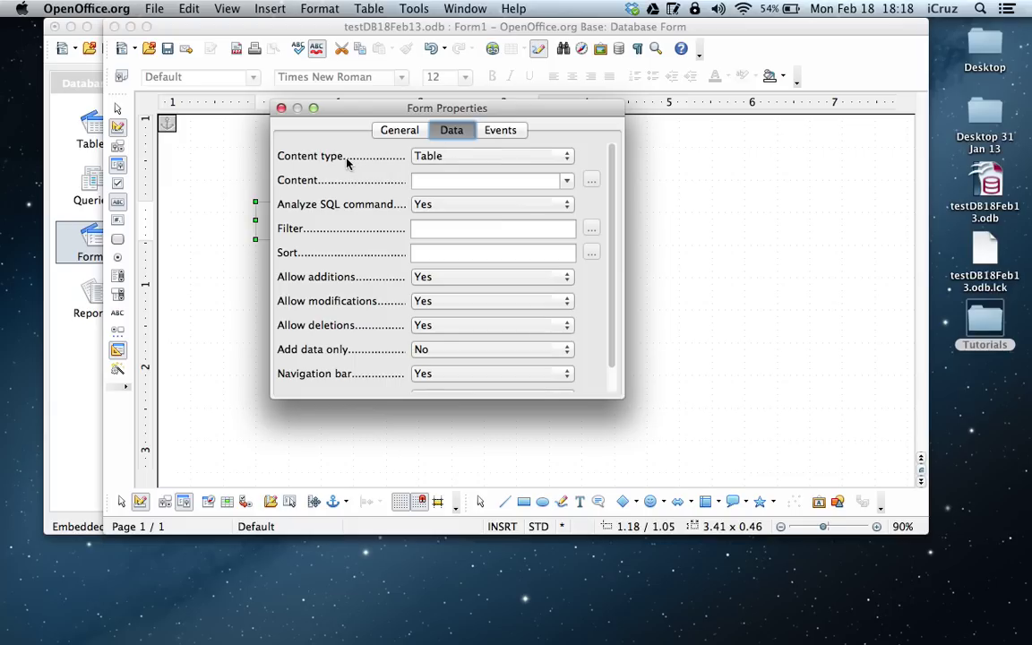
{"action": "left_click", "coordinate": [312, 145]}
{"action": "left_click", "coordinate": [568, 157]}
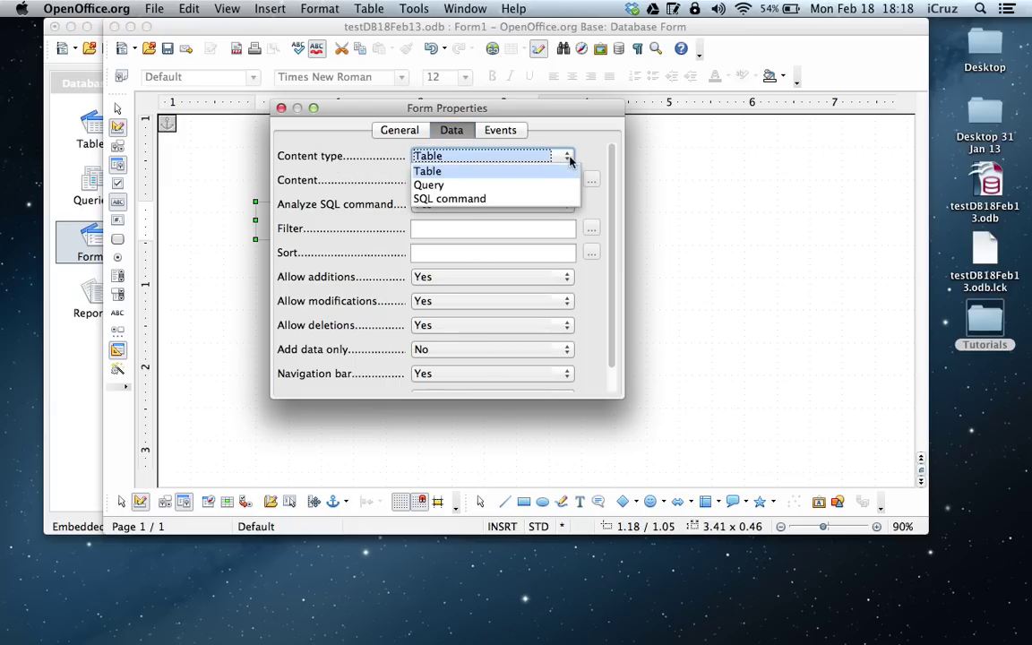
{"action": "left_click", "coordinate": [506, 172]}
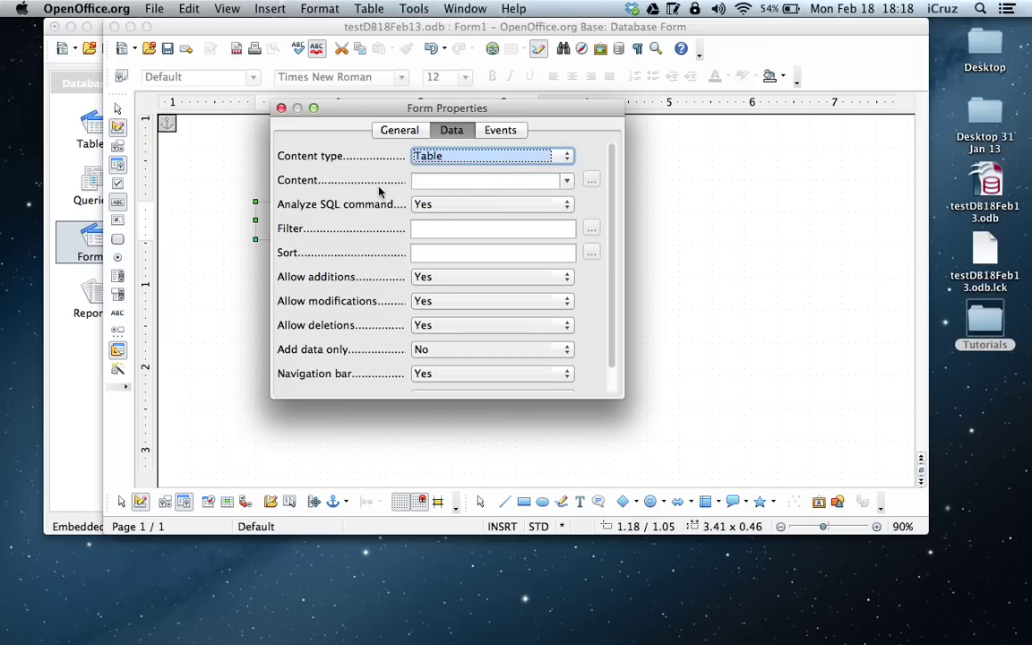
{"action": "left_click", "coordinate": [567, 182]}
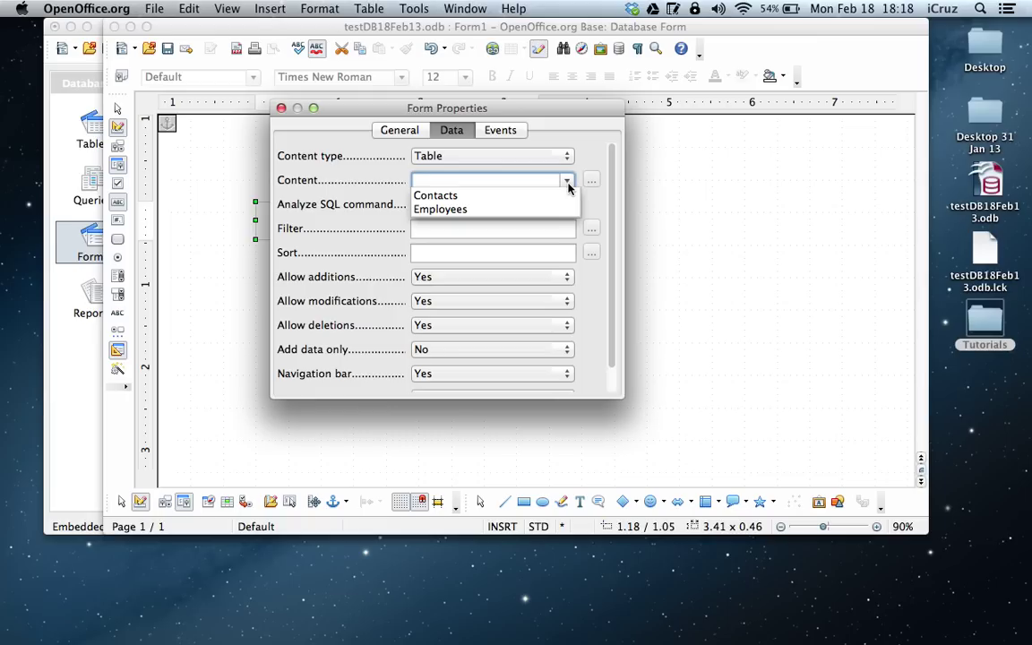
{"action": "left_click", "coordinate": [513, 198]}
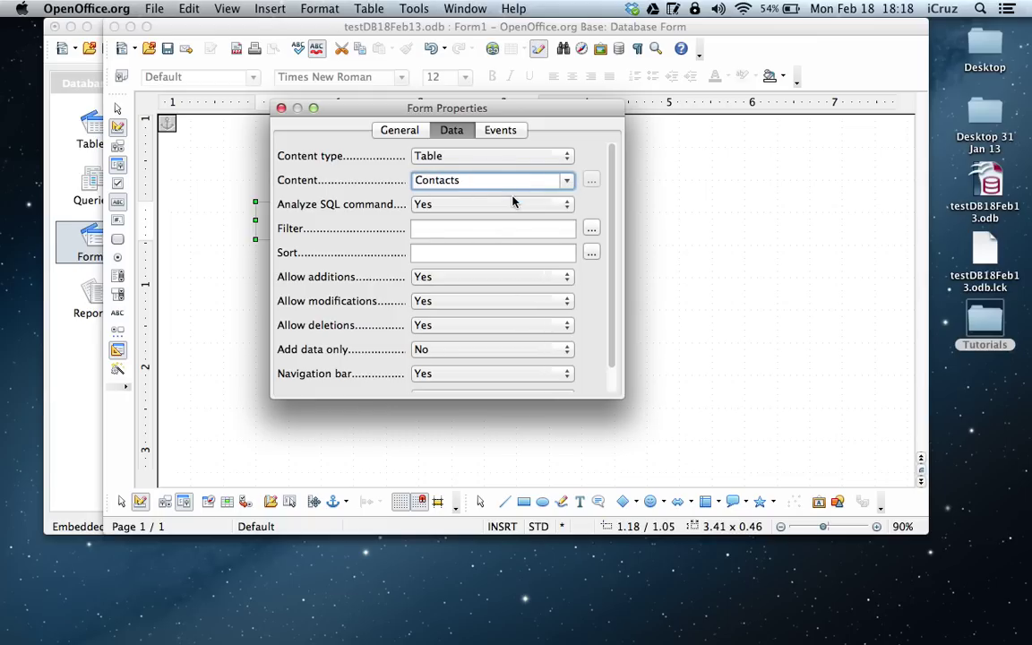
{"action": "left_click", "coordinate": [281, 108]}
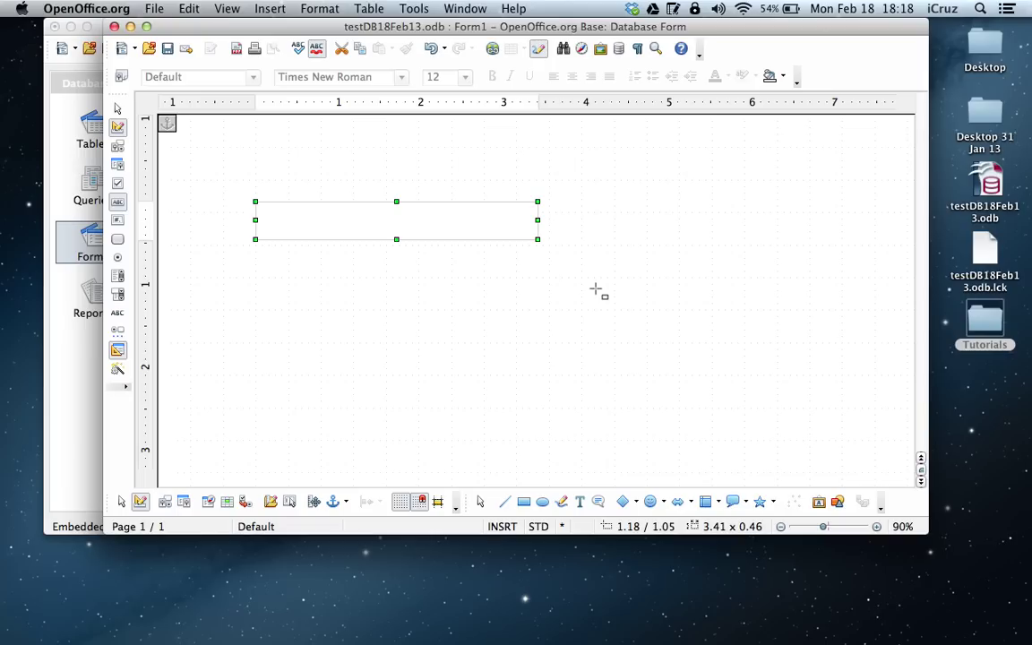
Link the text box to the FirstName data field in its control properties.
{"action": "right_click", "coordinate": [503, 229]}
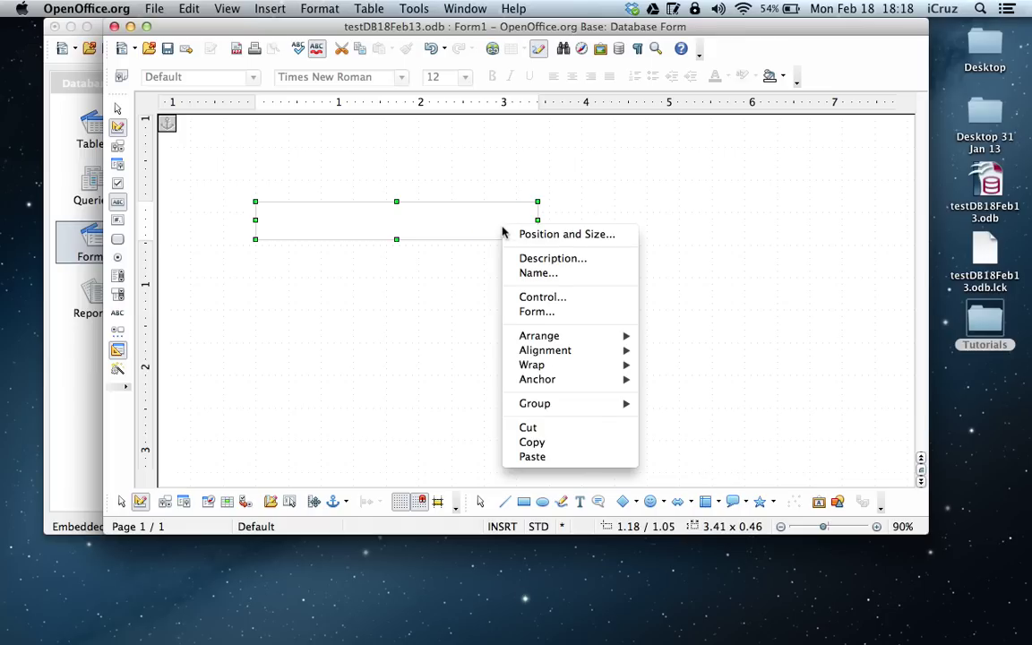
{"action": "left_click", "coordinate": [584, 305]}
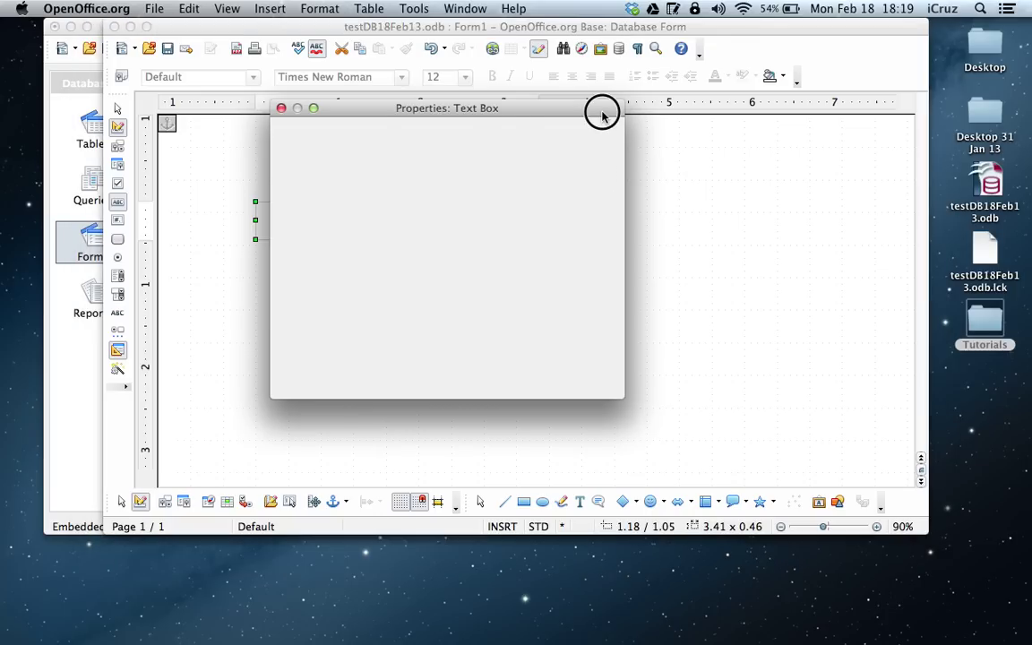
{"action": "left_click_drag", "start_coordinate": [603, 110], "coordinate": [829, 139]}
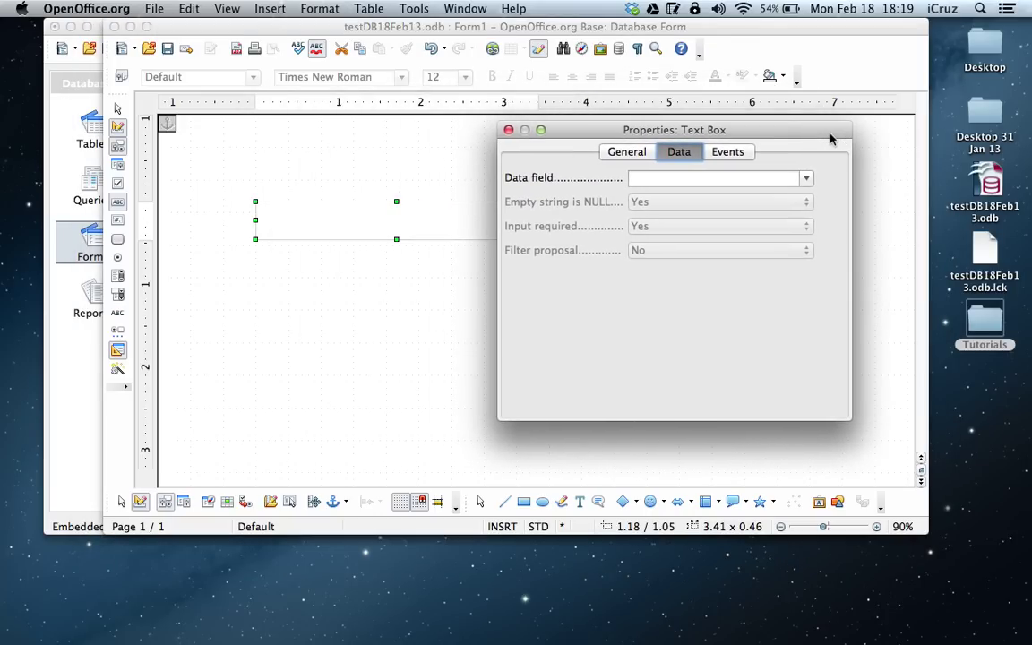
{"action": "left_click", "coordinate": [696, 155]}
{"action": "left_click", "coordinate": [807, 179]}
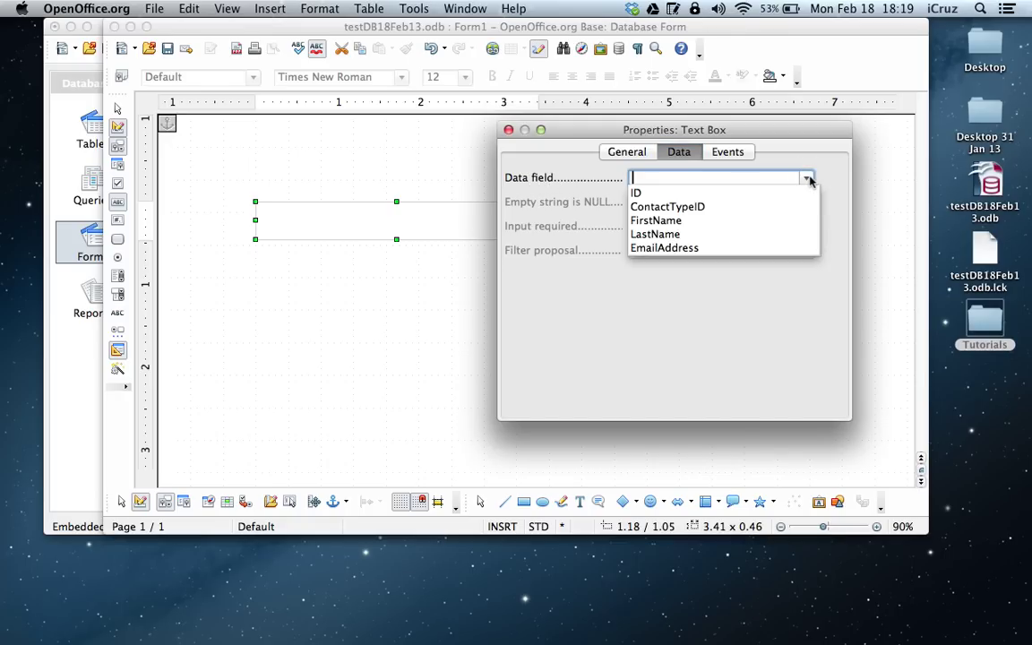
{"action": "left_click", "coordinate": [720, 223]}
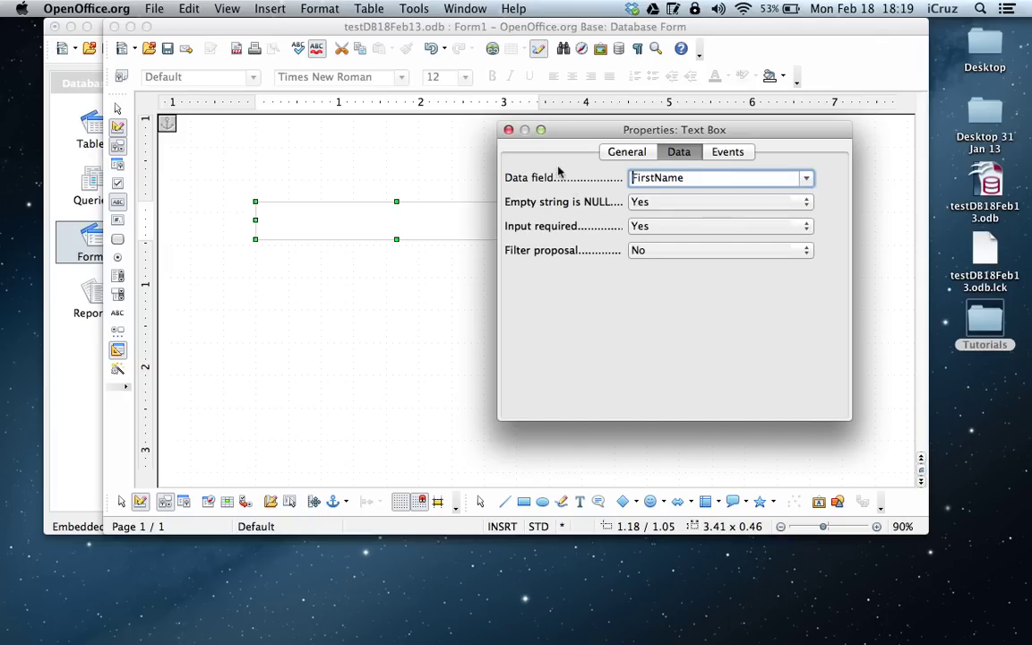
{"action": "left_click", "coordinate": [508, 130]}
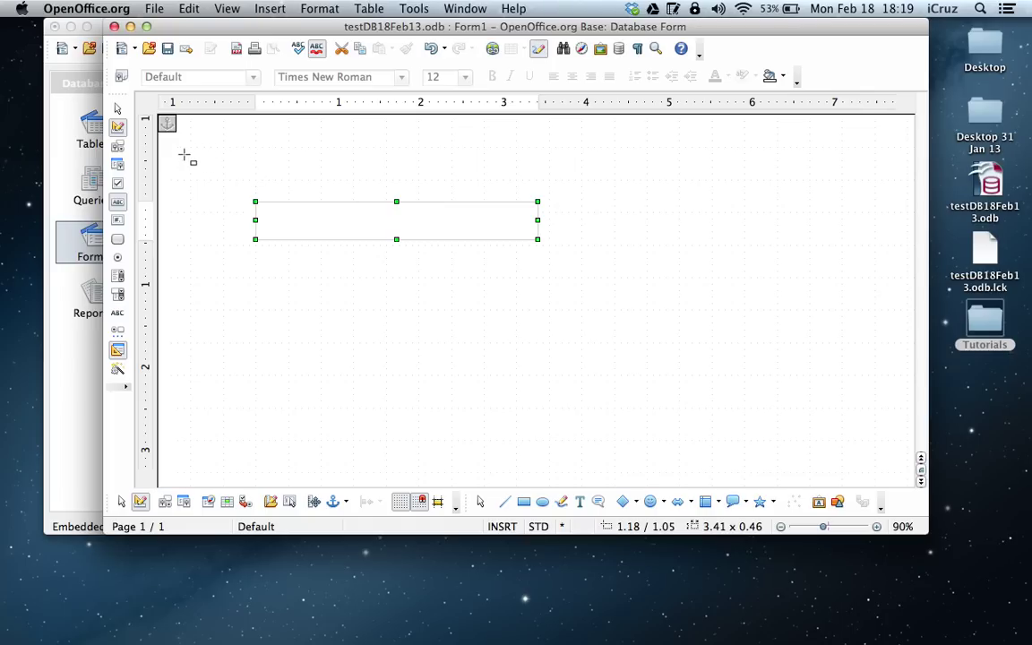
Turn design mode off and test the form by moving to the second record and back to the first.
{"action": "left_click", "coordinate": [117, 131]}
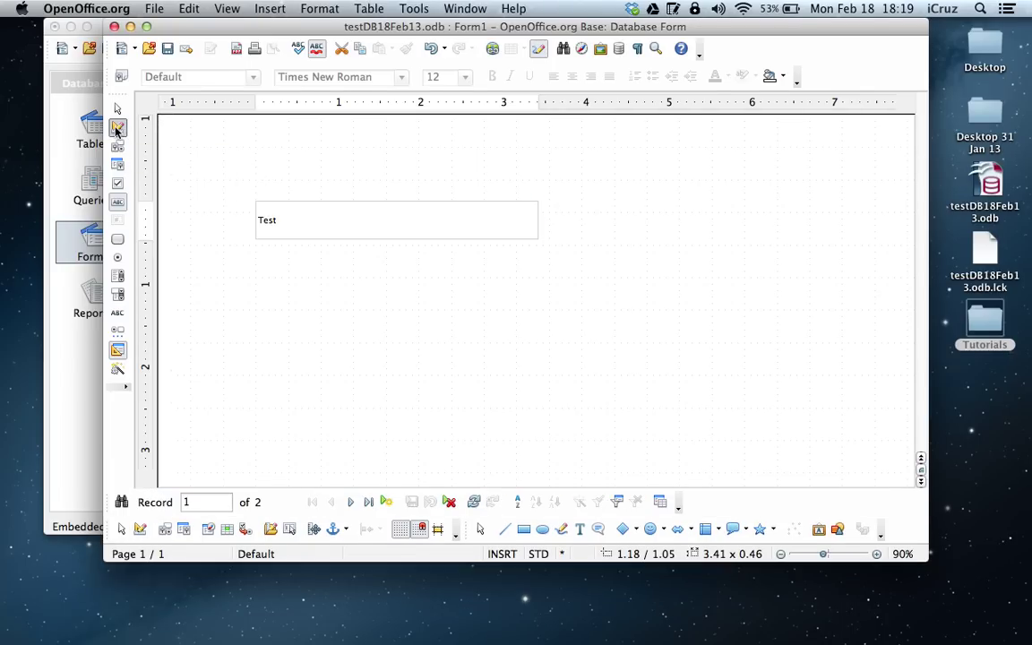
{"action": "left_click", "coordinate": [285, 224]}
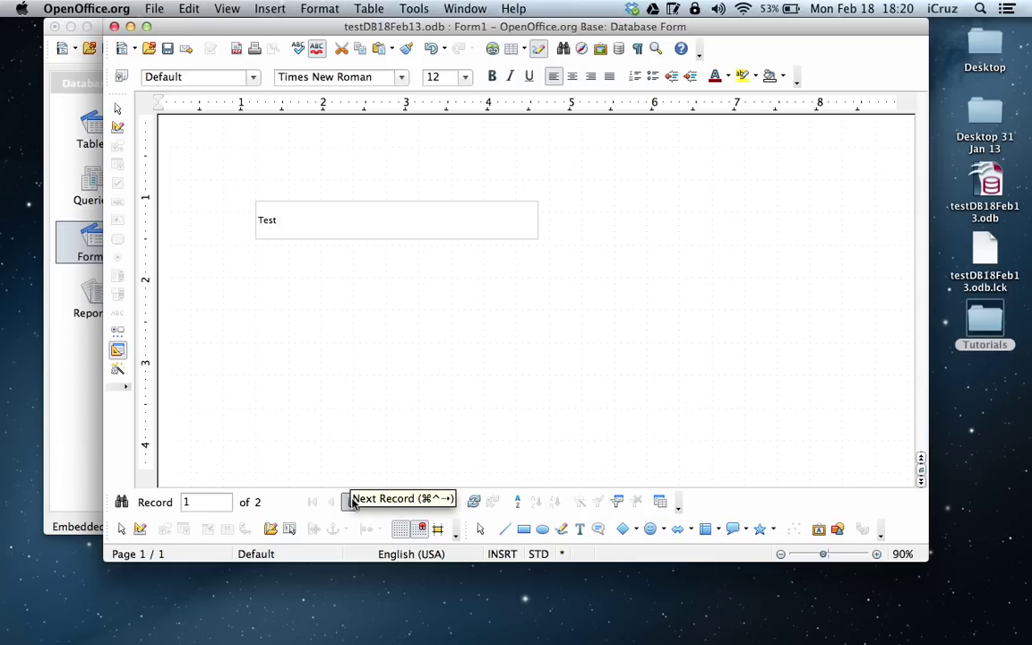
{"action": "left_click", "coordinate": [350, 502]}
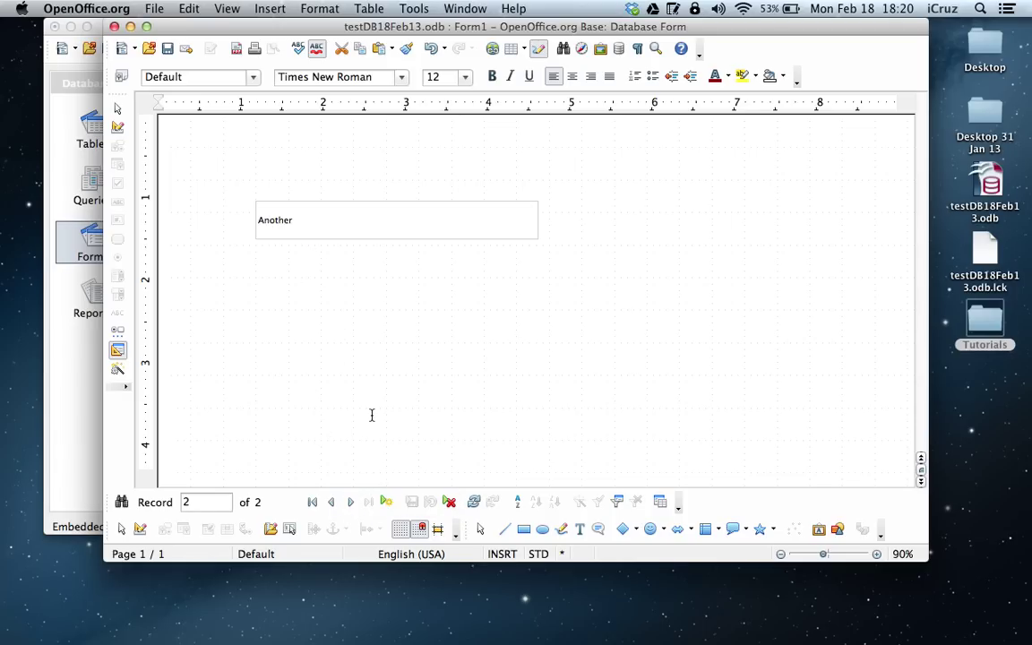
{"action": "left_click", "coordinate": [334, 502]}
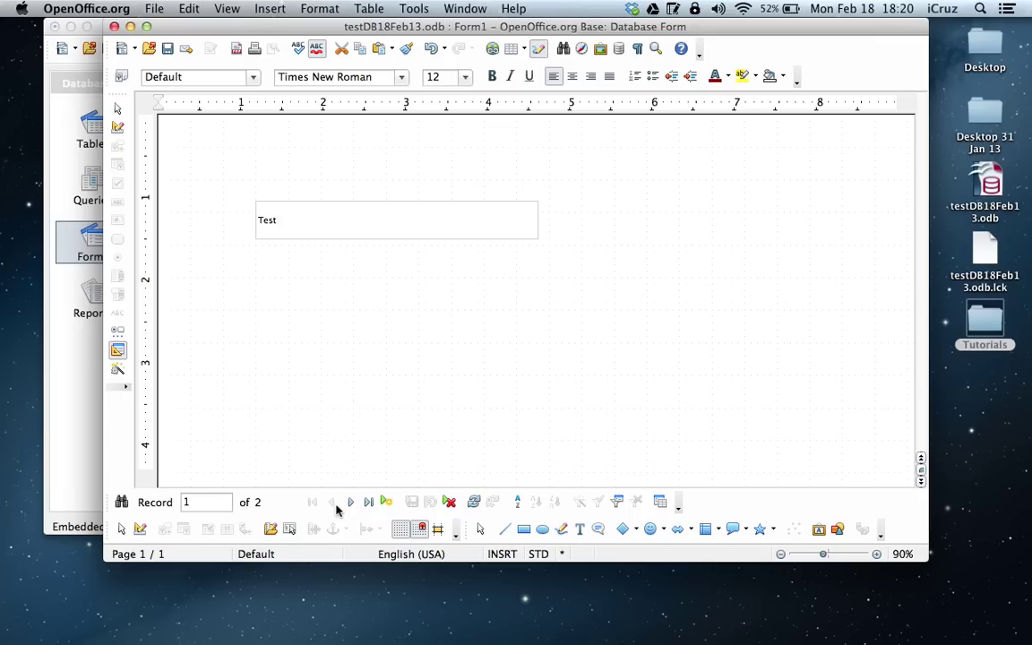